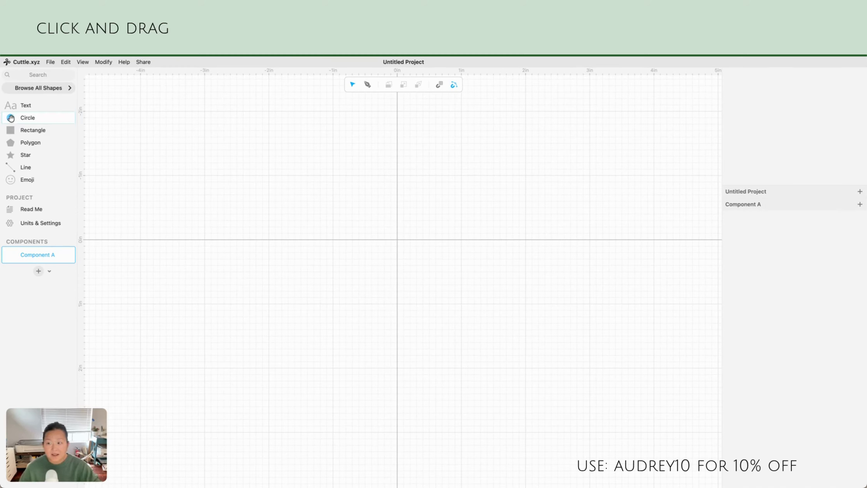
# Step: Place a circle at the canvas origin and set its width to 3 in
pyautogui.moveTo(12, 117); pyautogui.dragTo(396, 240)
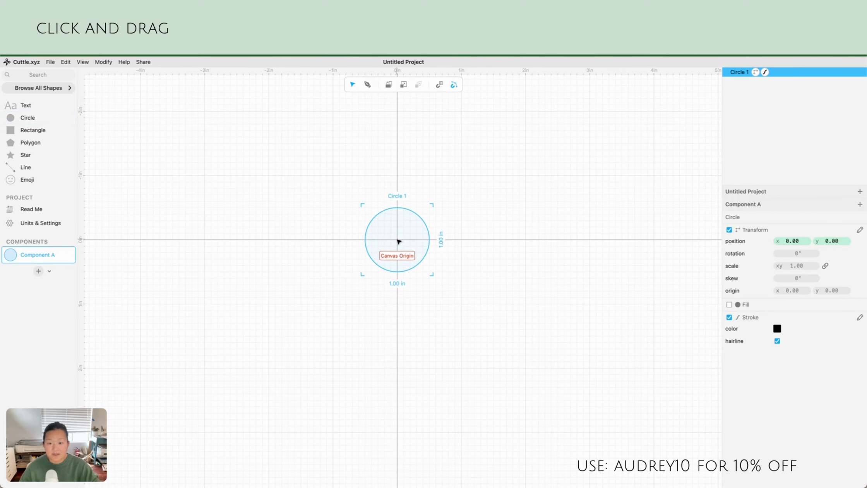
pyautogui.click(394, 281)
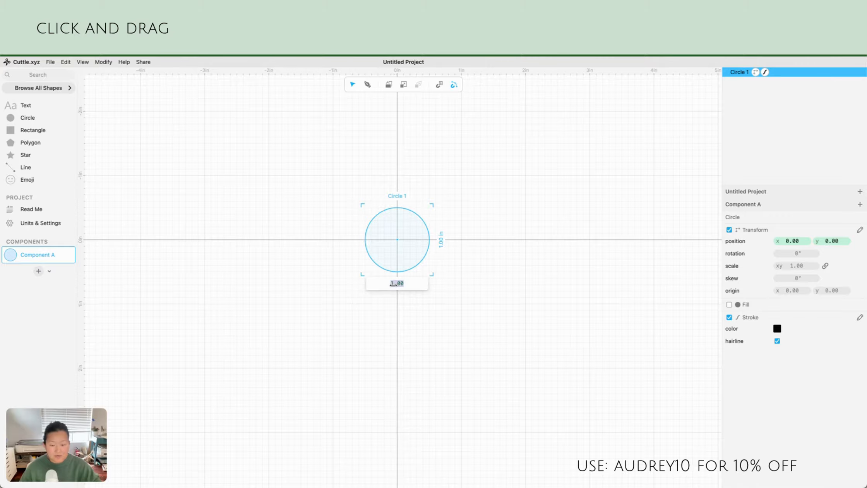
pyautogui.write('3')
pyautogui.press('Return')
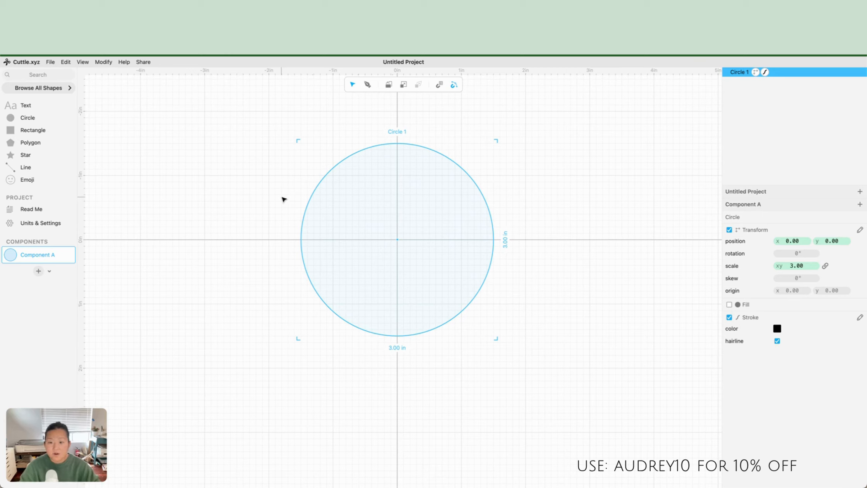
# Step: Add a first name as text at the canvas origin and scale it to about 2.04 in wide, centred inside the circle
pyautogui.moveTo(23, 105); pyautogui.dragTo(397, 241)
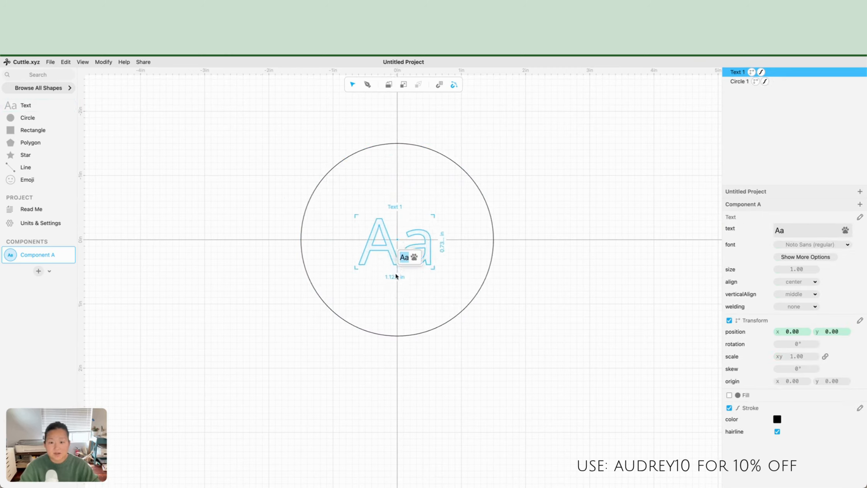
pyautogui.write('audrey')
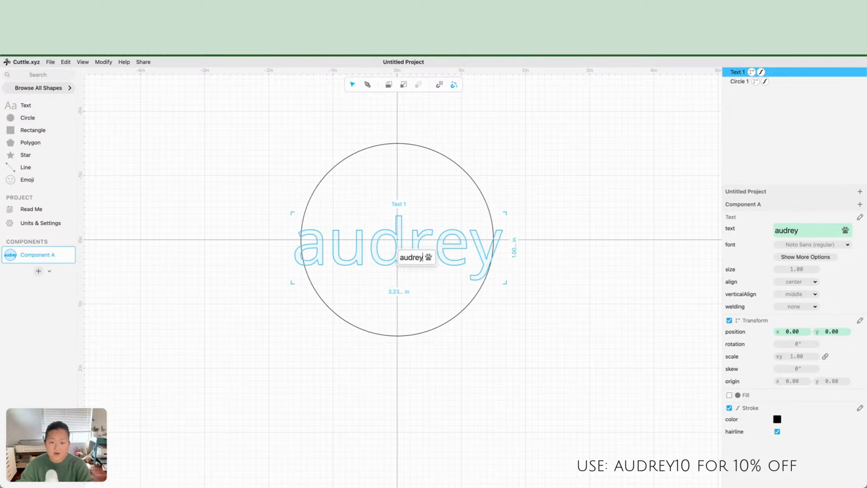
pyautogui.moveTo(507, 285); pyautogui.dragTo(429, 259)
pyautogui.moveTo(357, 228); pyautogui.dragTo(400, 240)
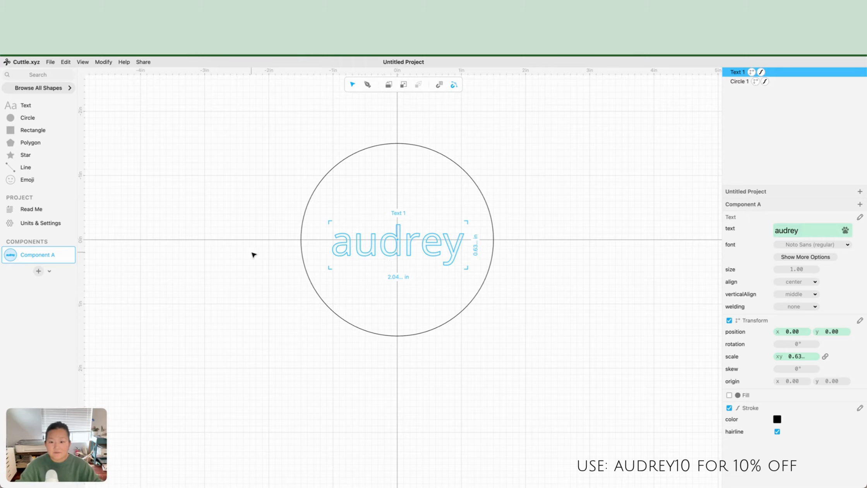
# Step: Extract the circle as its own component
pyautogui.click(262, 248)
pyautogui.click(300, 250)
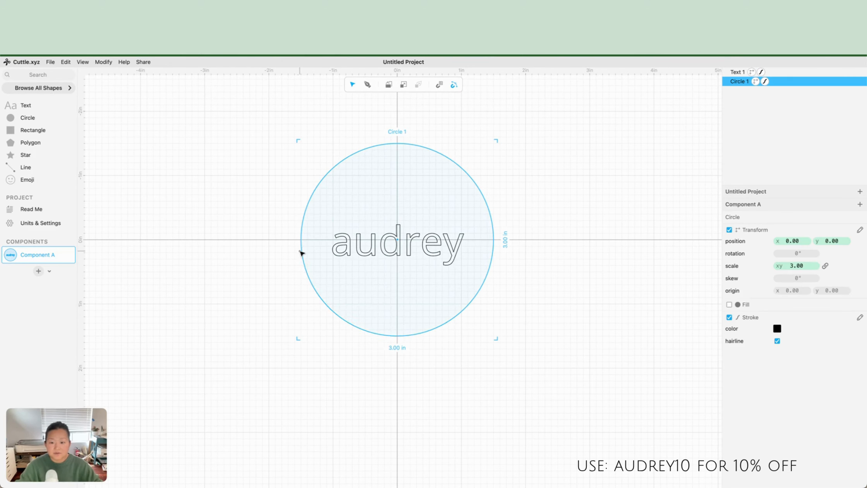
pyautogui.rightClick(301, 252)
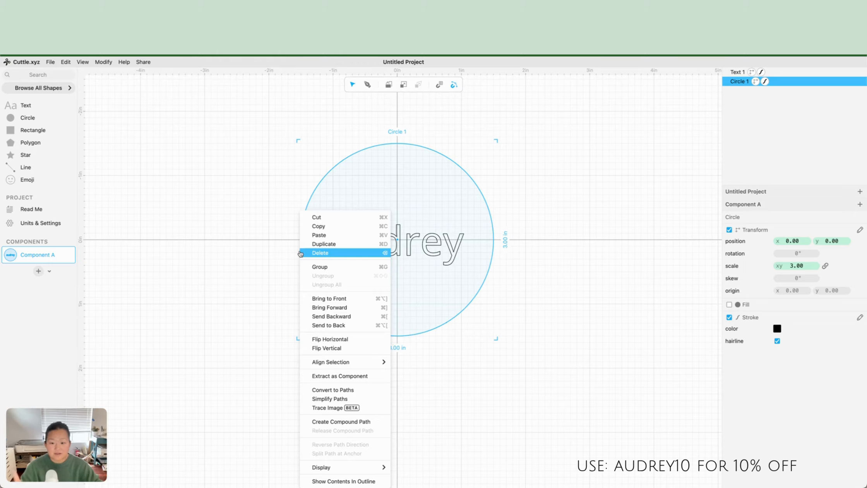
pyautogui.click(332, 376)
pyautogui.hscroll(5, 333, 378)
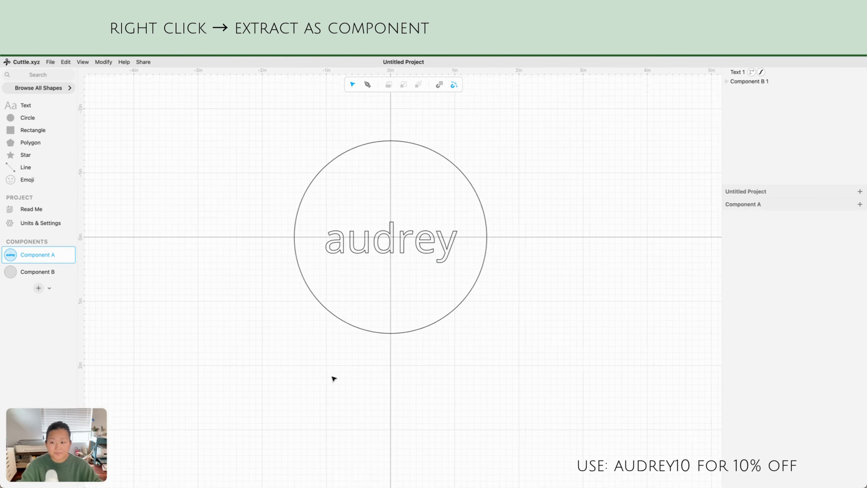
# Step: Extract the name text as its own component
pyautogui.click(315, 258)
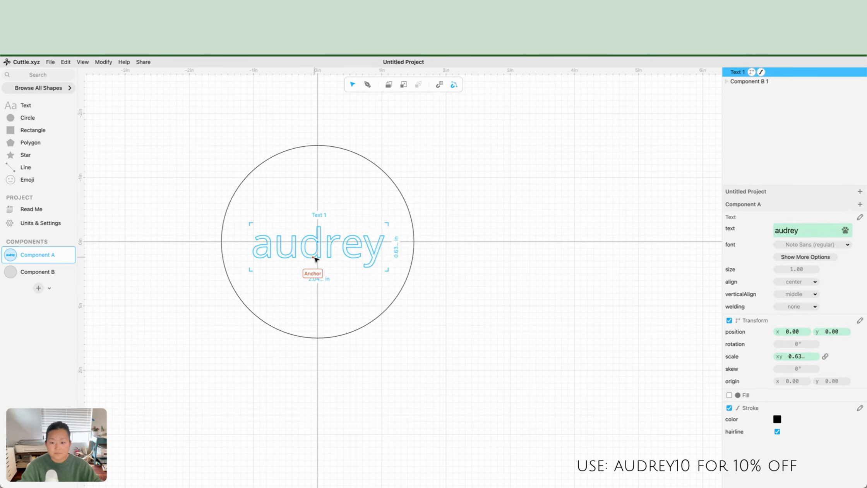
pyautogui.rightClick(316, 258)
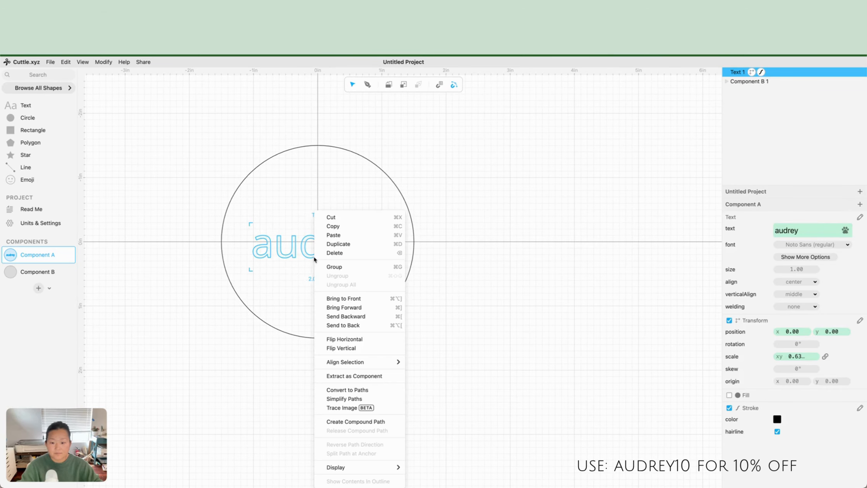
pyautogui.click(335, 378)
pyautogui.hscroll(-5, 224, 273)
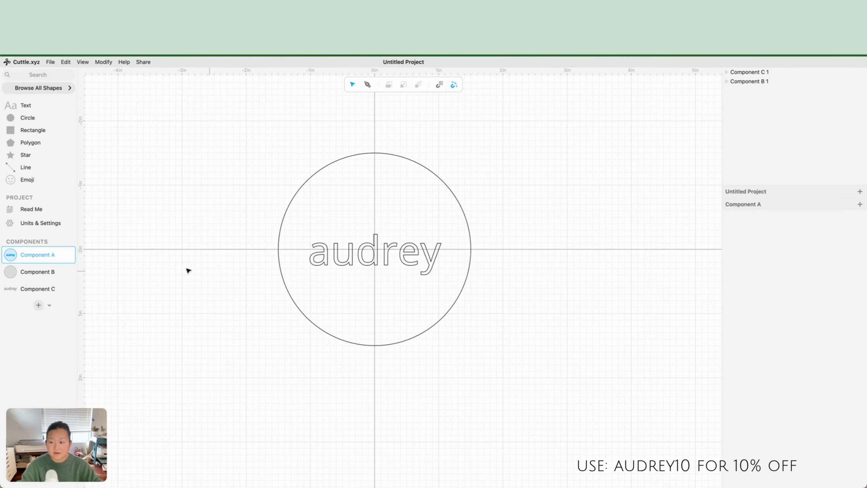
# Step: Rename the circle's component "backer" and the text's component "name"
pyautogui.click(42, 273)
pyautogui.doubleClick(42, 273)
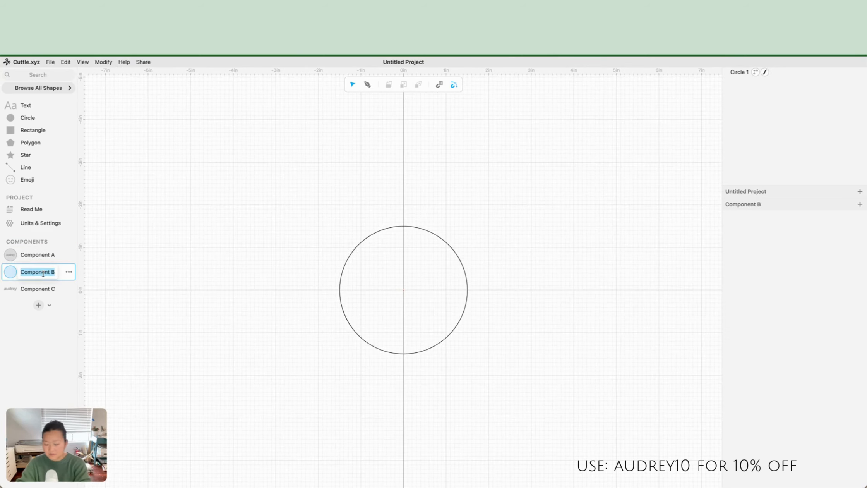
pyautogui.write('backer')
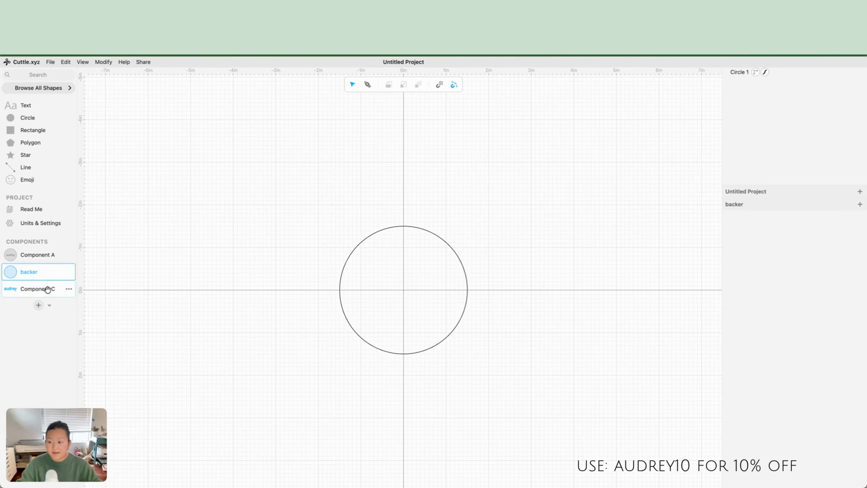
pyautogui.click(47, 289)
pyautogui.doubleClick(47, 289)
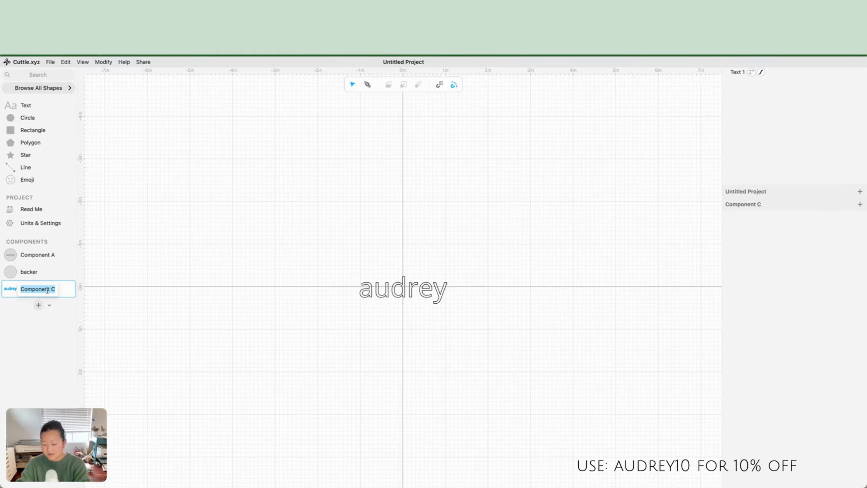
pyautogui.write('name')
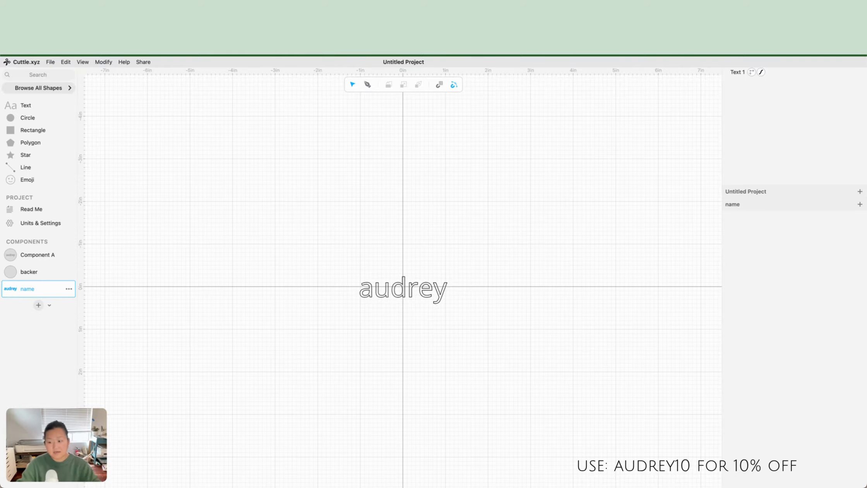
# Step: Add a Layered 3D Stack to Component A and view the disc from a higher angle
pyautogui.click(38, 254)
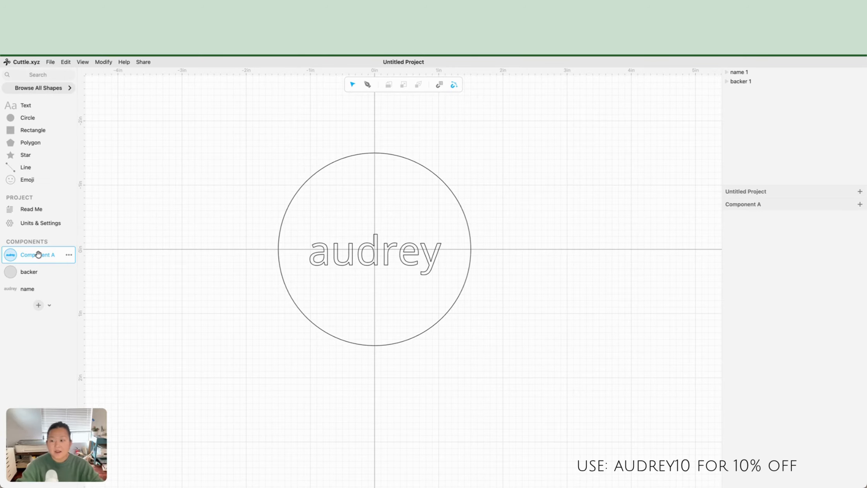
pyautogui.click(69, 255)
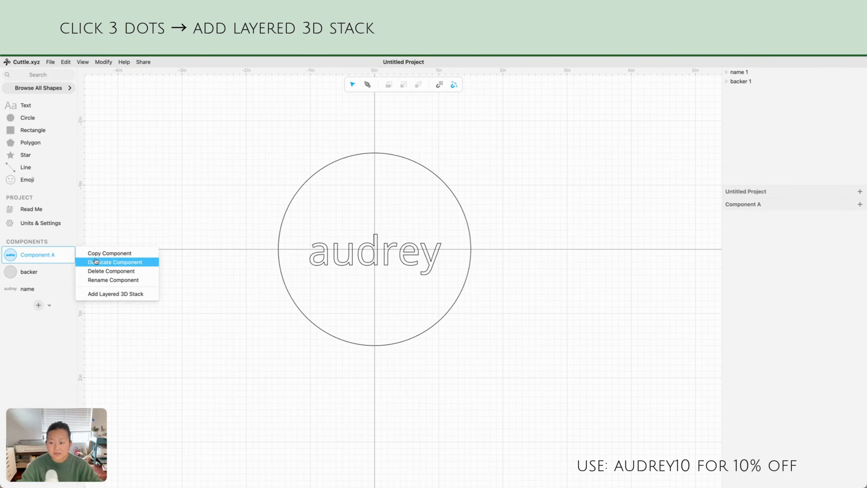
pyautogui.click(116, 294)
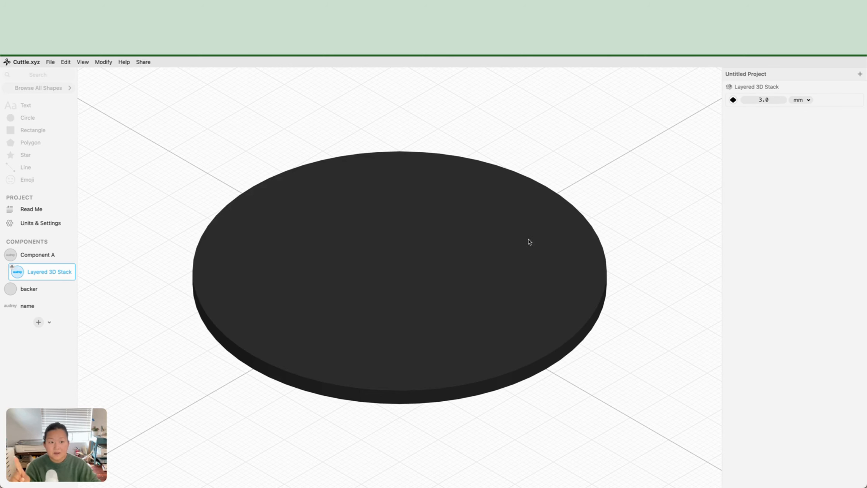
pyautogui.moveTo(529, 242); pyautogui.dragTo(476, 265)
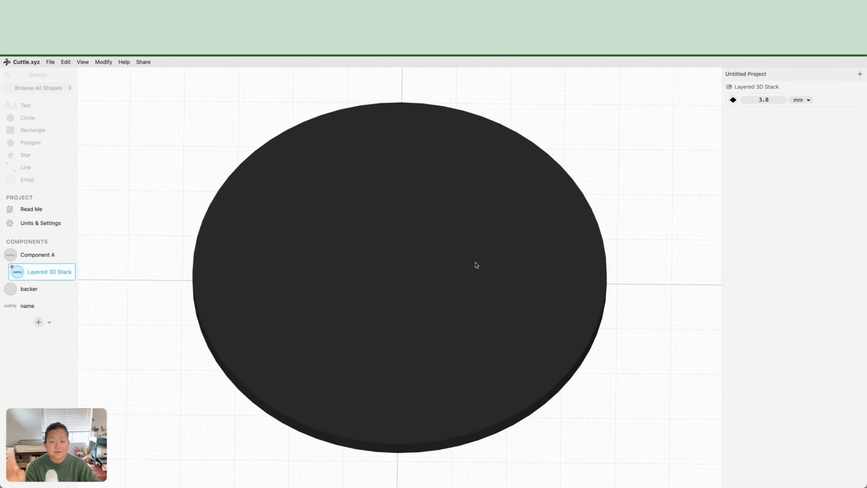
pyautogui.scroll(2, 476, 265)
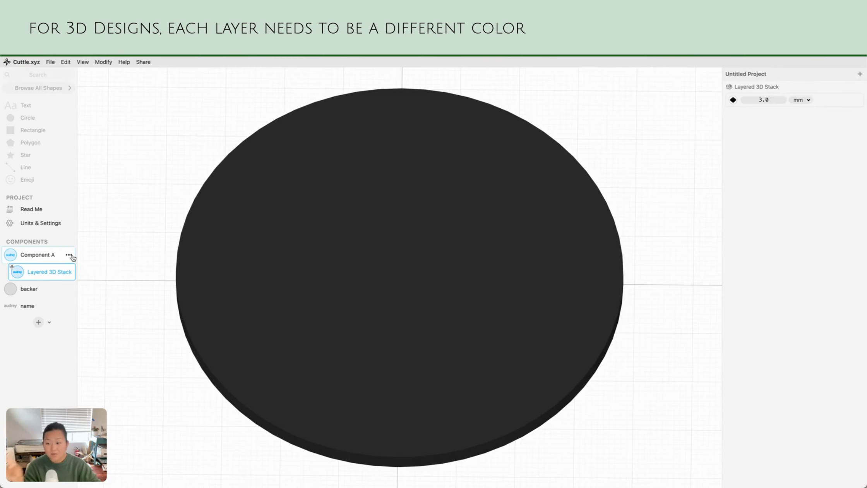
# Step: Give the backer circle in Component A a solid black fill
pyautogui.click(40, 257)
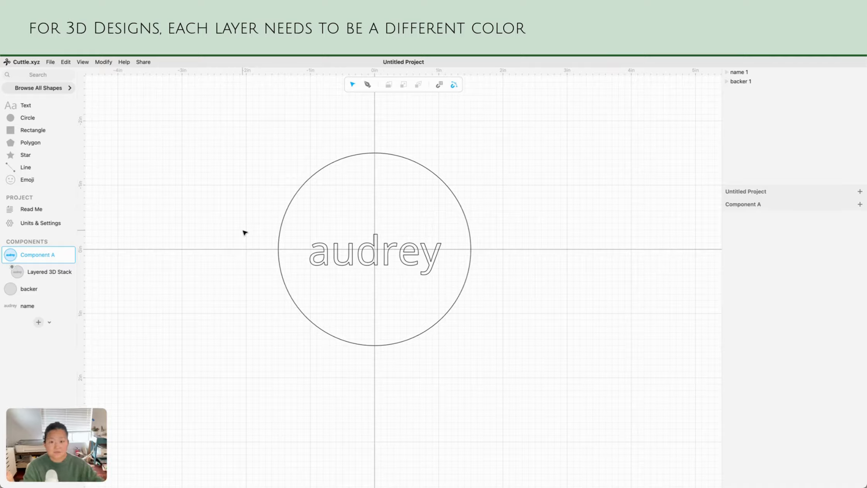
pyautogui.click(297, 199)
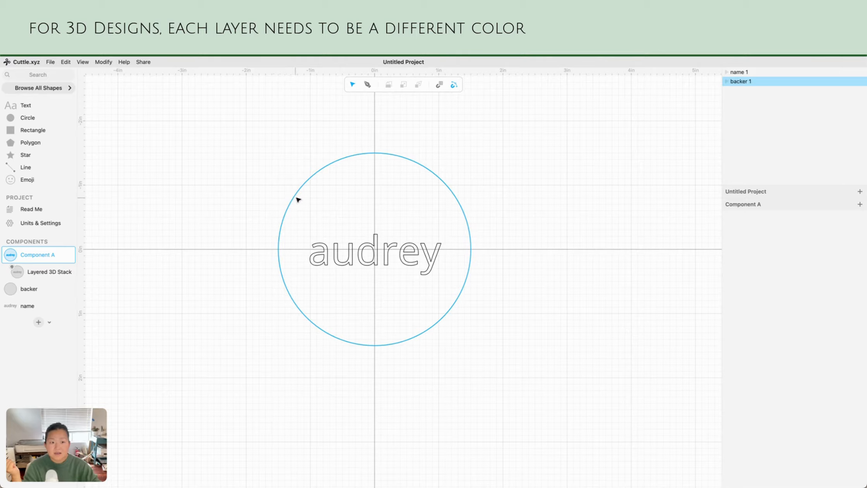
pyautogui.click(736, 82)
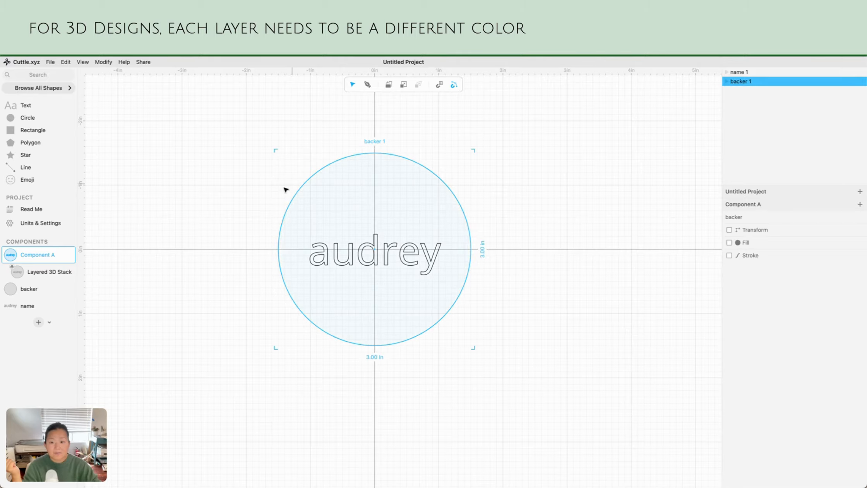
pyautogui.click(729, 243)
pyautogui.click(777, 266)
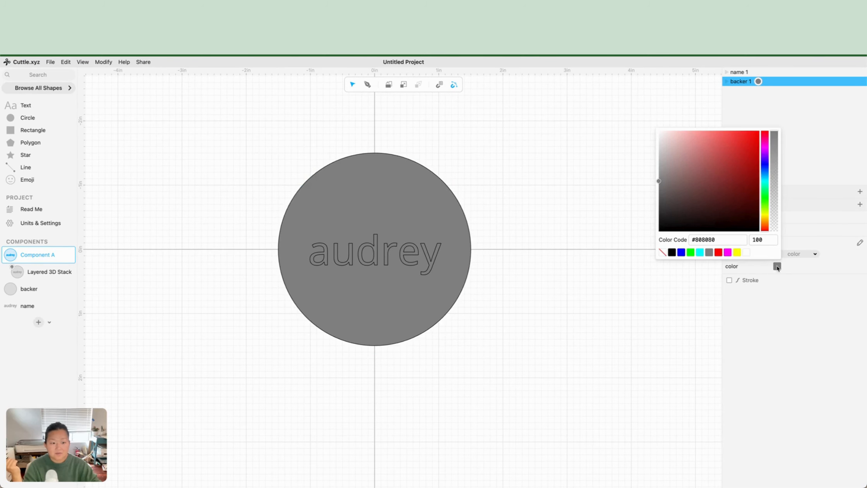
pyautogui.click(671, 253)
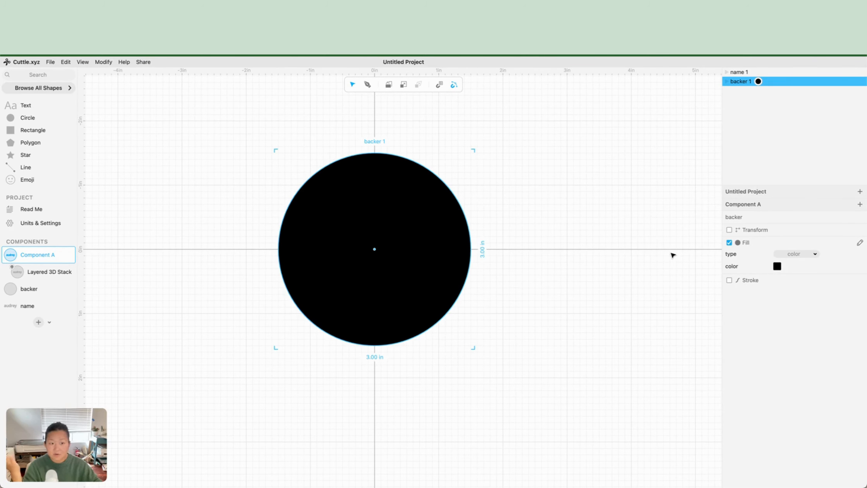
# Step: Enable the default gray fill on the name text in Component A
pyautogui.click(737, 72)
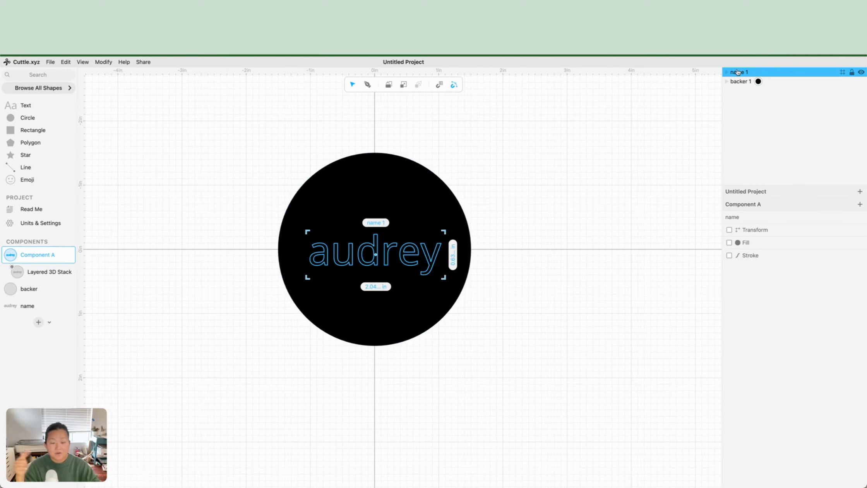
pyautogui.click(728, 243)
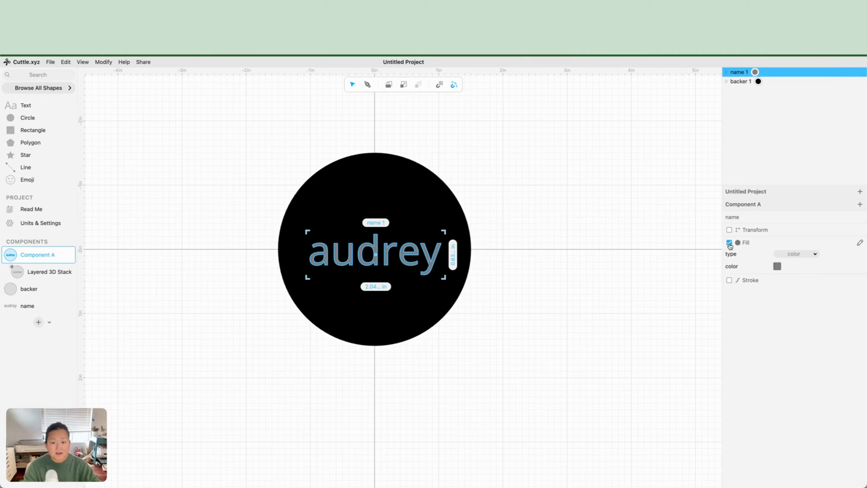
pyautogui.click(581, 269)
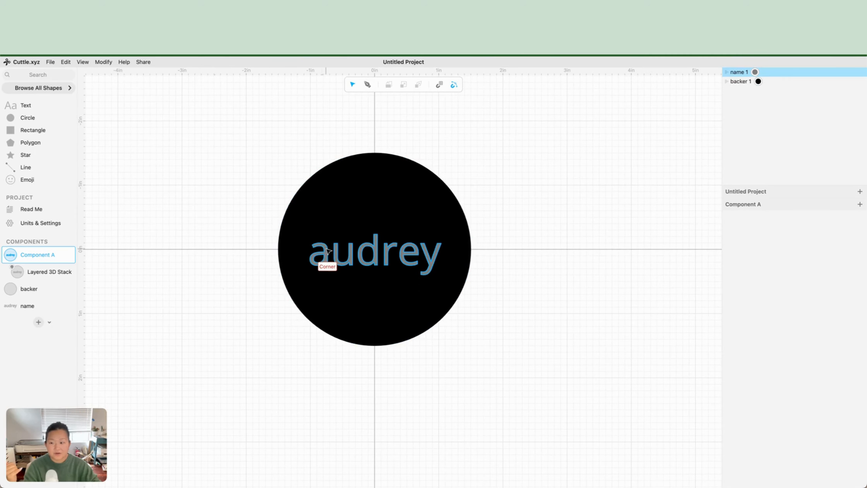
# Step: Examine the name and backer layers in Component A's Layered 3D Stack from several angles
pyautogui.click(36, 273)
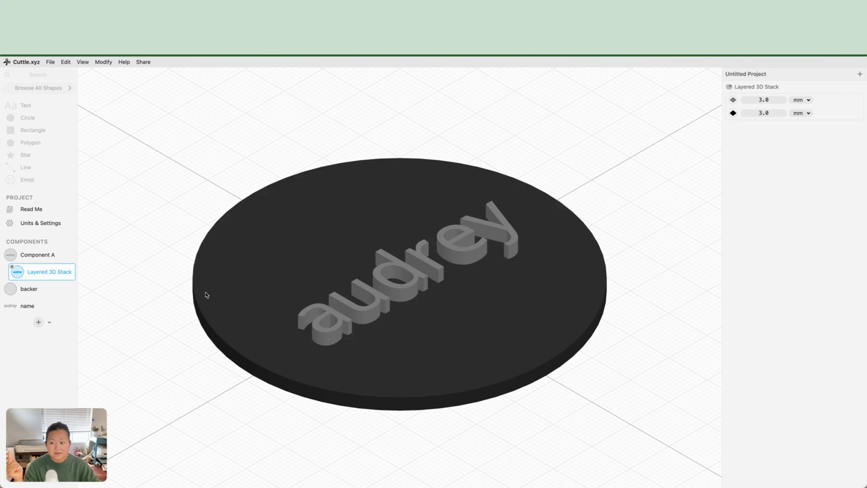
pyautogui.moveTo(311, 270); pyautogui.dragTo(392, 292)
pyautogui.scroll(1, 404, 305)
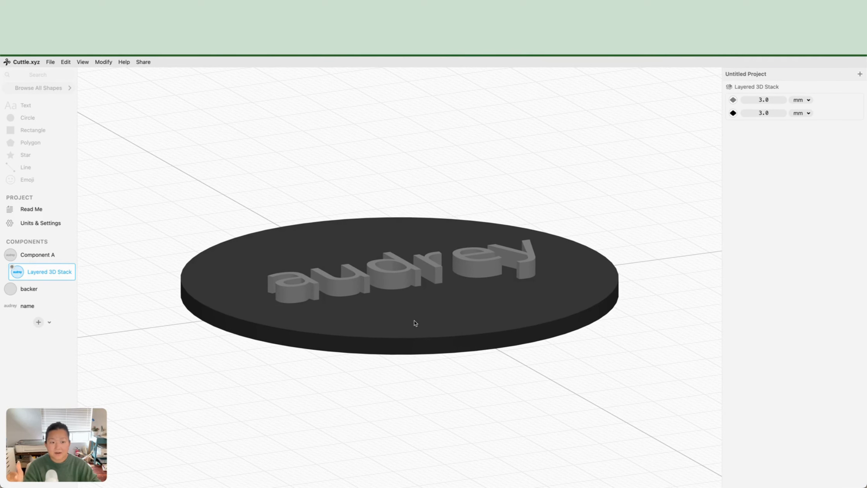
pyautogui.moveTo(398, 277); pyautogui.dragTo(370, 283)
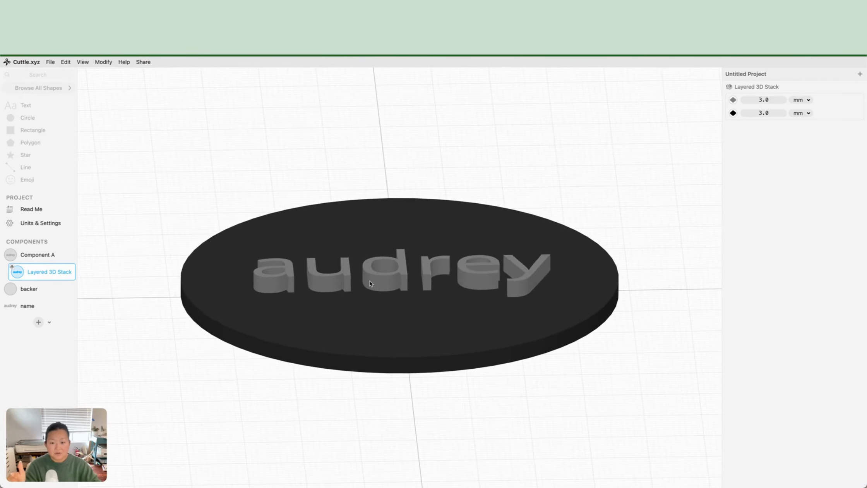
pyautogui.scroll(5, 370, 283)
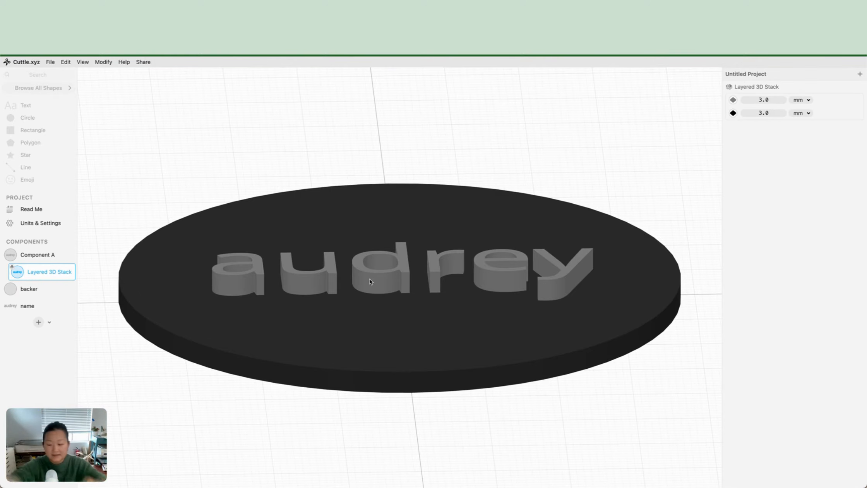
# Step: Cut the name out of the backer circle in Component A with a Boolean Difference
pyautogui.click(38, 255)
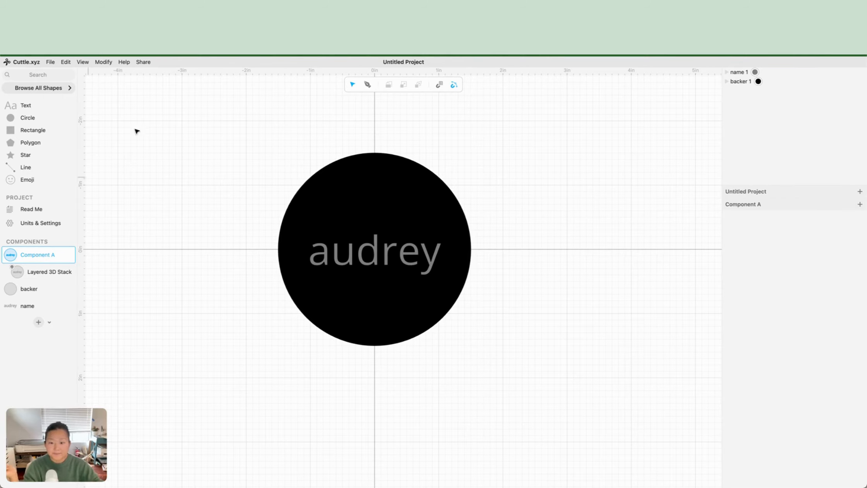
pyautogui.moveTo(242, 230); pyautogui.dragTo(402, 293)
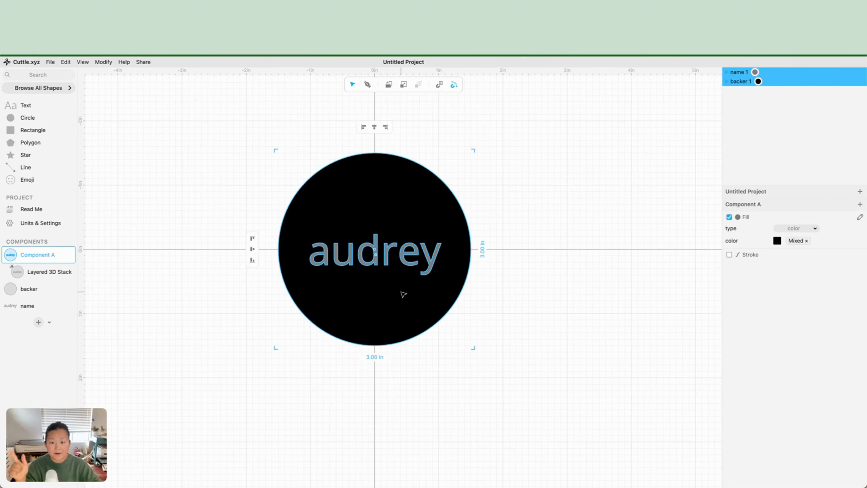
pyautogui.click(103, 62)
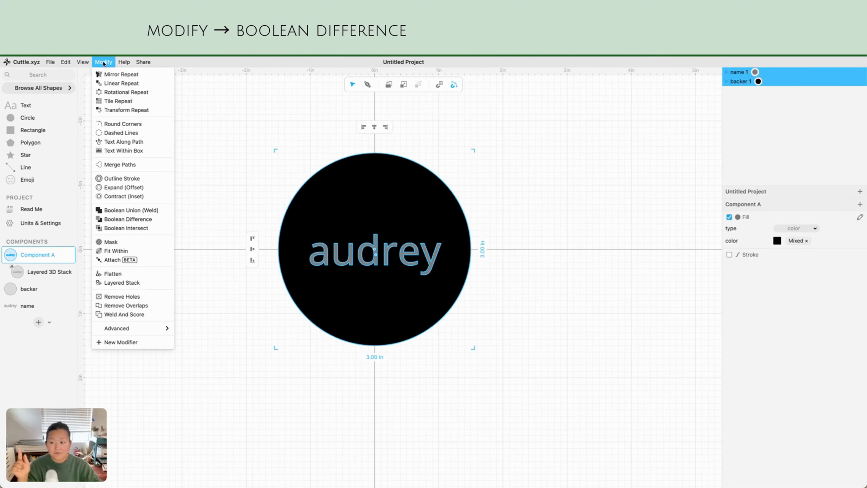
pyautogui.click(160, 219)
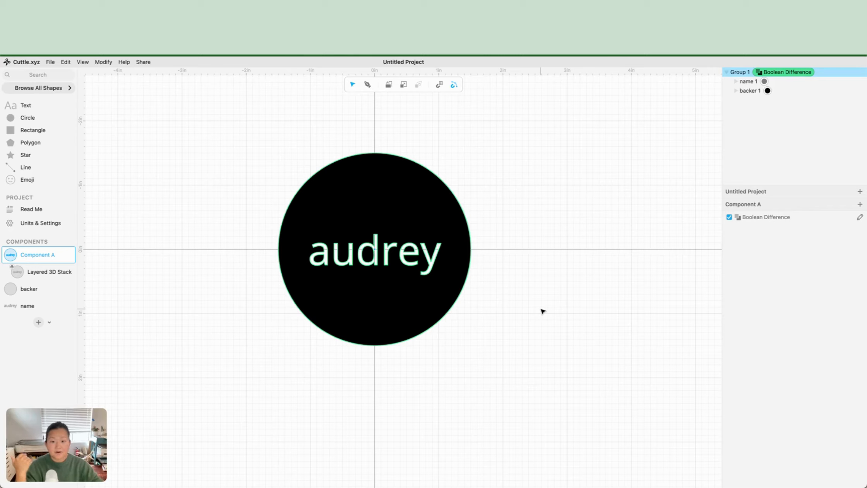
pyautogui.moveTo(509, 298); pyautogui.dragTo(502, 256)
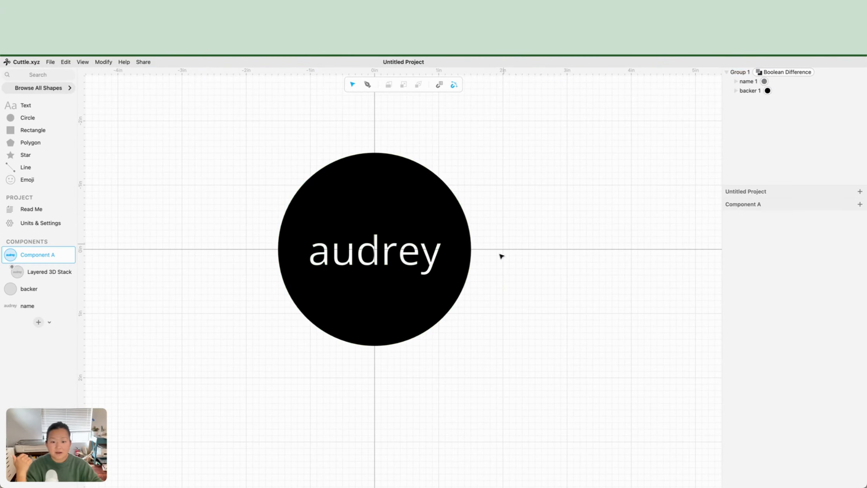
pyautogui.click(389, 296)
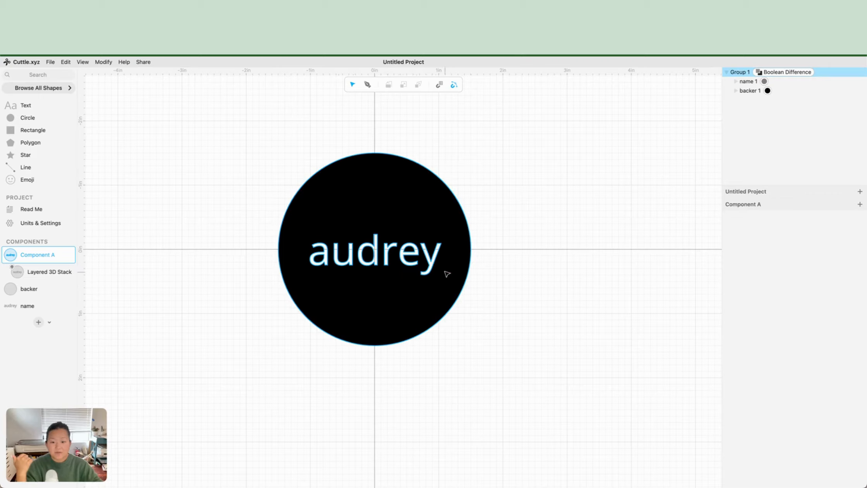
# Step: Examine the cut-out name in Component A's Layered 3D Stack from directly above
pyautogui.click(46, 272)
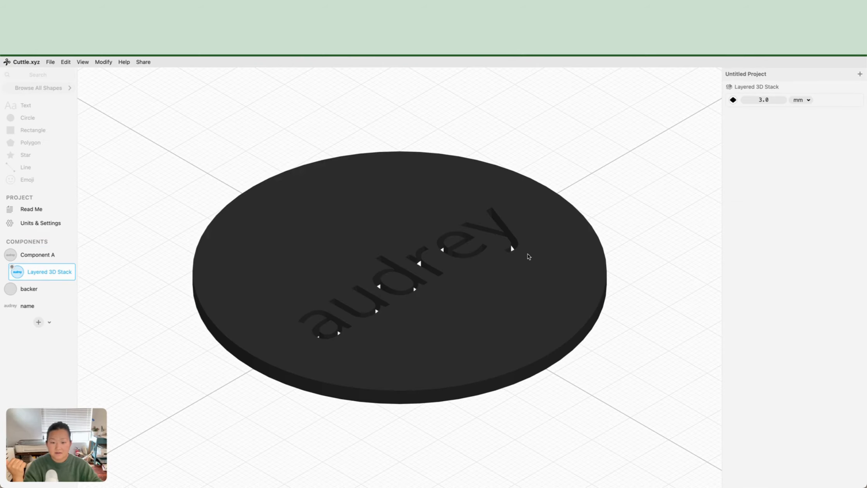
pyautogui.moveTo(528, 256); pyautogui.dragTo(590, 360)
pyautogui.scroll(-3, 589, 361)
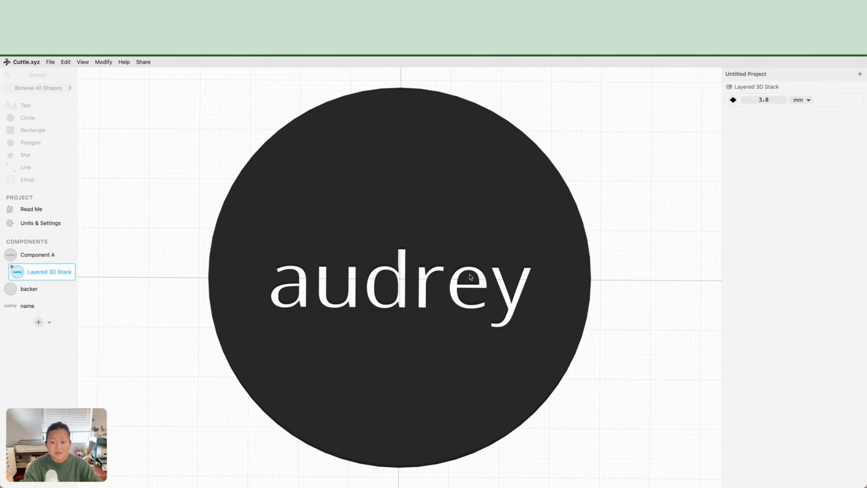
# Step: Place a second backer at position 0.00, 0.00 in Component A and reorder it beneath the Boolean Difference group
pyautogui.click(33, 257)
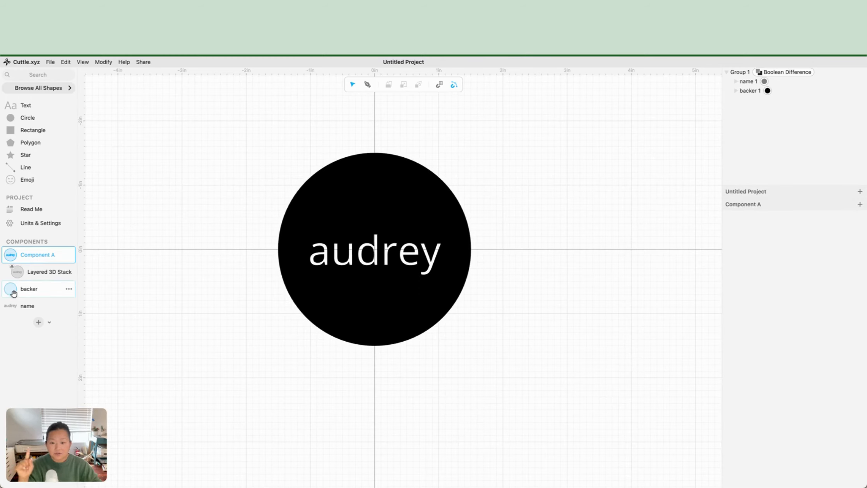
pyautogui.moveTo(13, 293); pyautogui.dragTo(371, 249)
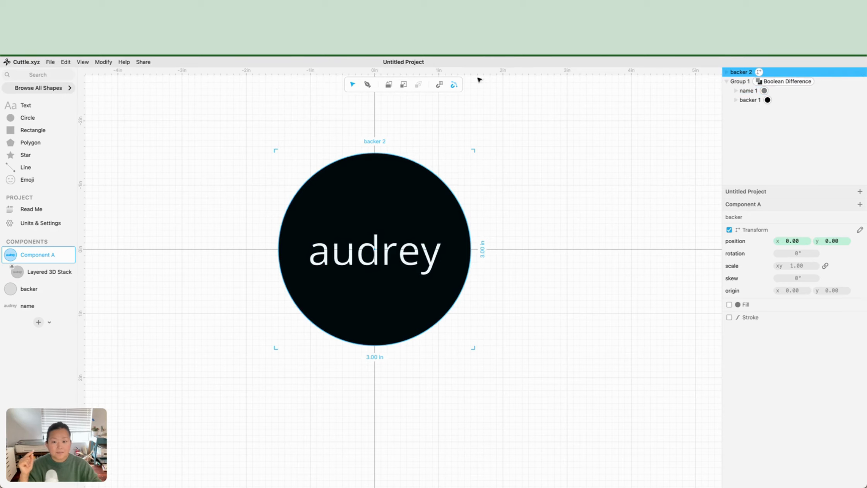
pyautogui.click(46, 272)
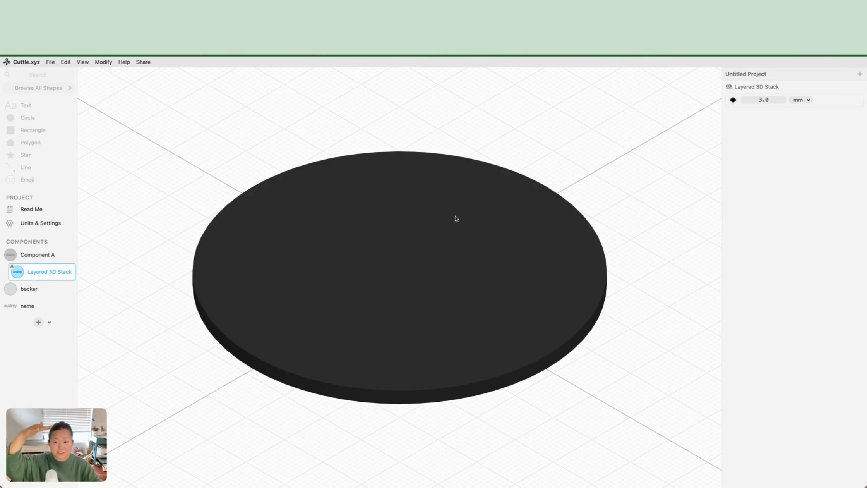
pyautogui.click(16, 256)
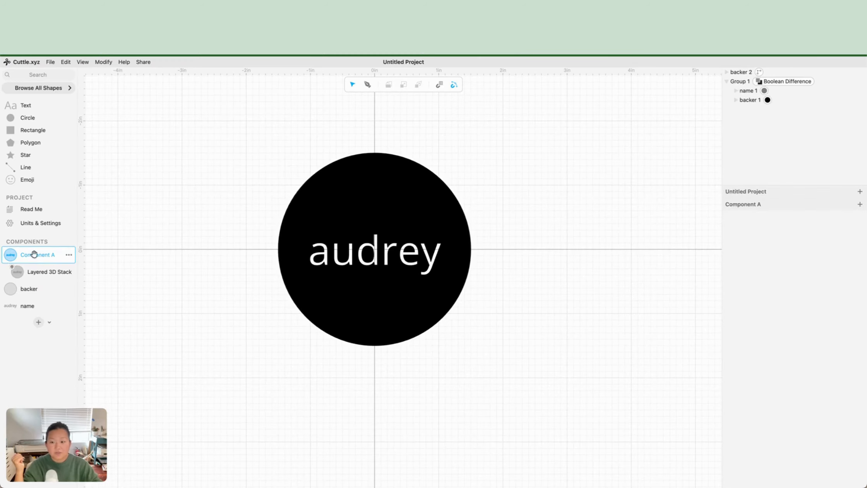
pyautogui.moveTo(737, 72); pyautogui.dragTo(726, 108)
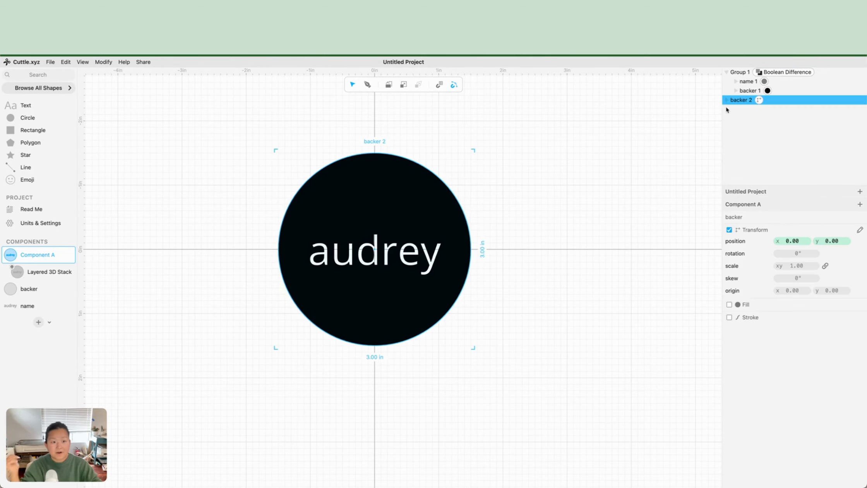
# Step: Enable the fill on the second backer and make it solid blue
pyautogui.click(729, 305)
pyautogui.click(776, 328)
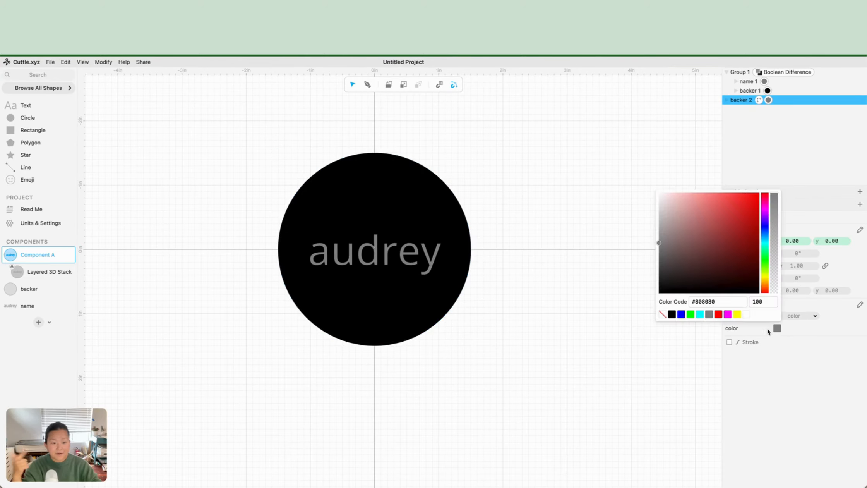
pyautogui.click(687, 317)
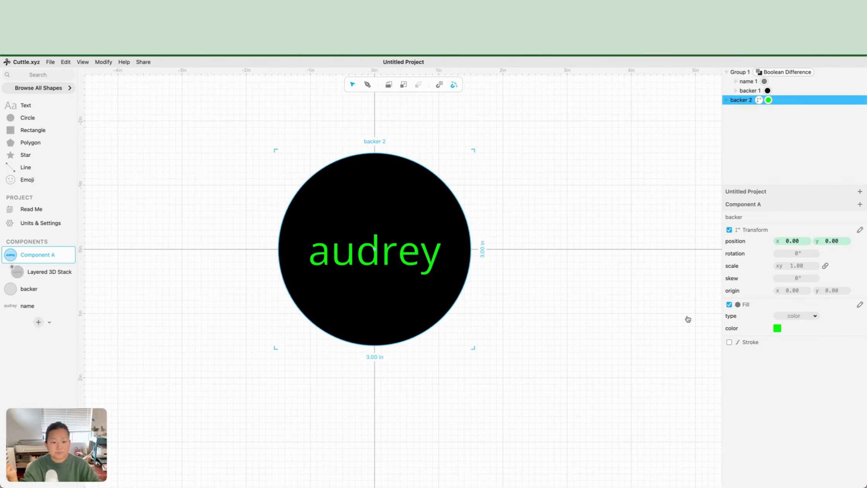
pyautogui.click(776, 329)
pyautogui.click(686, 318)
pyautogui.click(574, 280)
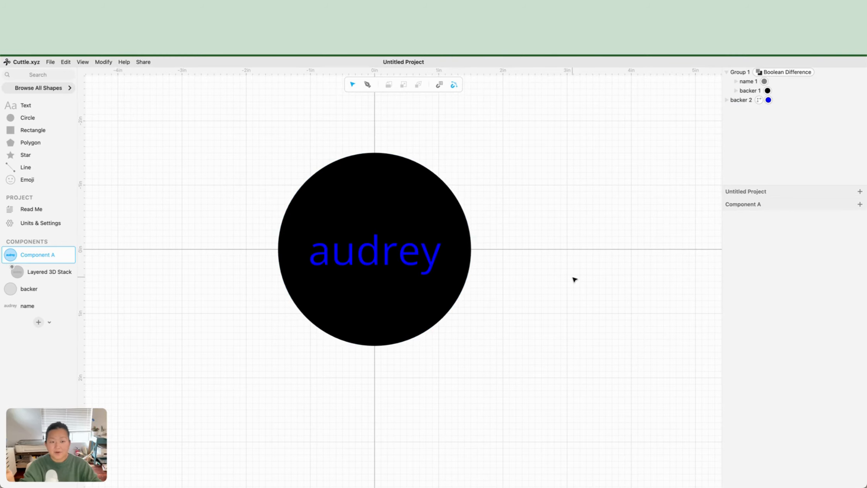
# Step: Collapse the Boolean Difference group in Component A's layer outline
pyautogui.click(742, 100)
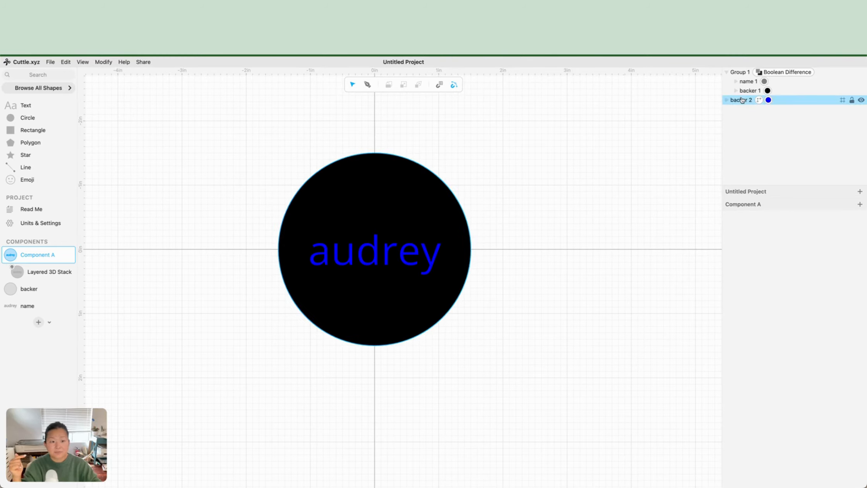
pyautogui.click(734, 72)
pyautogui.click(727, 72)
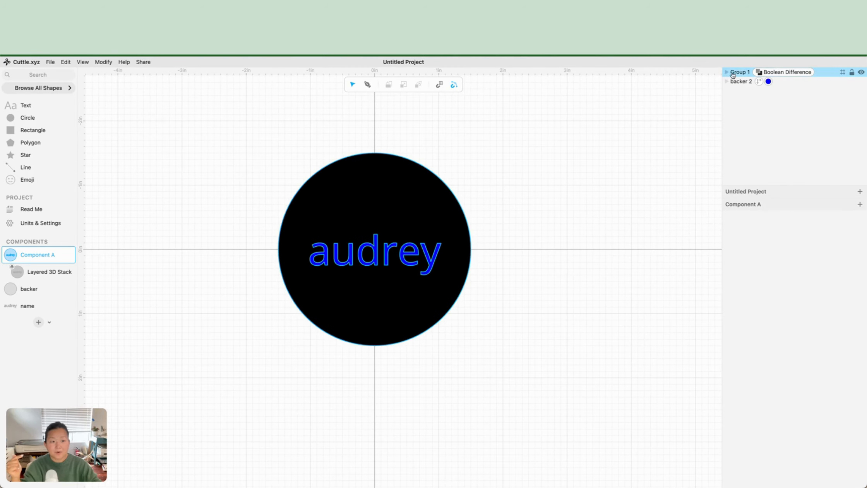
pyautogui.click(554, 159)
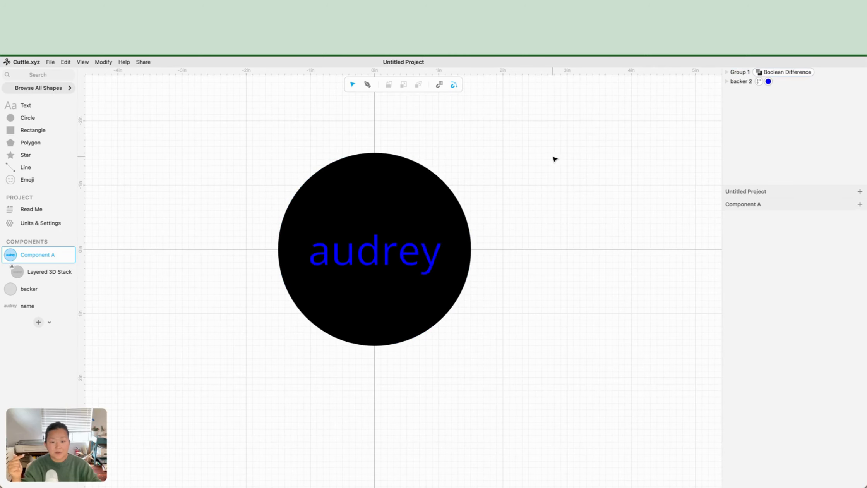
# Step: Examine how the black cut-out layer sits on the blue backer in the Layered 3D Stack from several angles
pyautogui.click(40, 272)
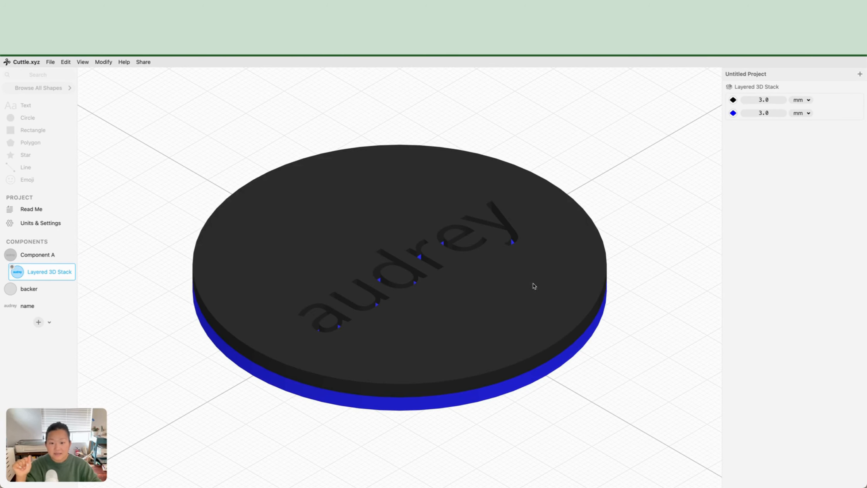
pyautogui.moveTo(525, 272); pyautogui.dragTo(471, 268)
pyautogui.scroll(5, 472, 269)
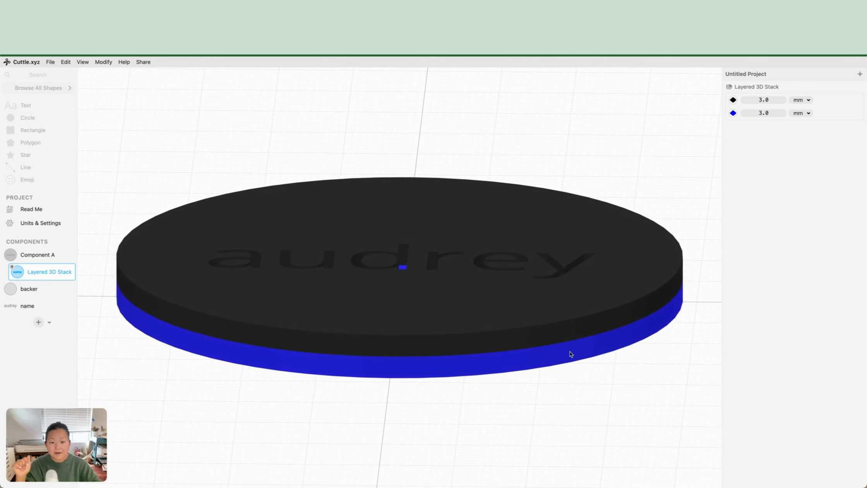
pyautogui.moveTo(546, 293); pyautogui.dragTo(542, 333)
pyautogui.scroll(-3, 542, 330)
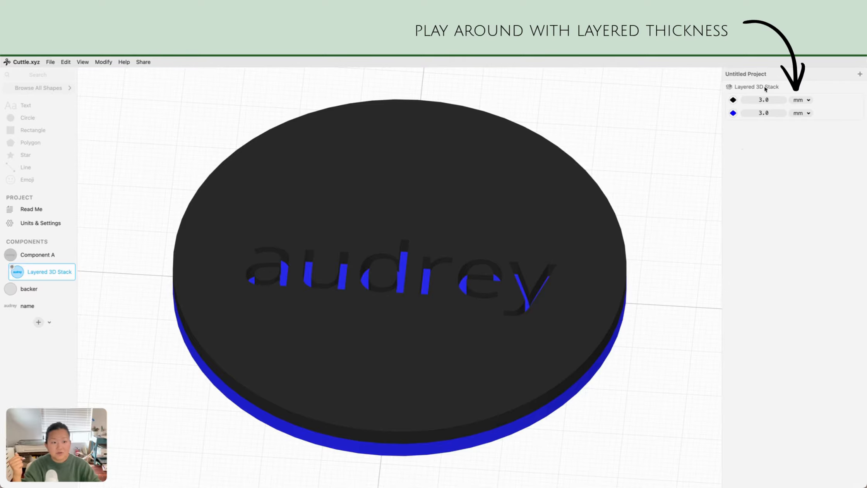
# Step: Set the black layer's thickness in the Layered 3D Stack to 2.3 mm
pyautogui.moveTo(763, 100); pyautogui.dragTo(783, 98)
pyautogui.moveTo(514, 199)
pyautogui.mouseDown()
pyautogui.moveTo(510, 238)
pyautogui.moveTo(509, 207)
pyautogui.mouseUp()
pyautogui.scroll(-5, 509, 207)
pyautogui.scroll(4, 530, 194)
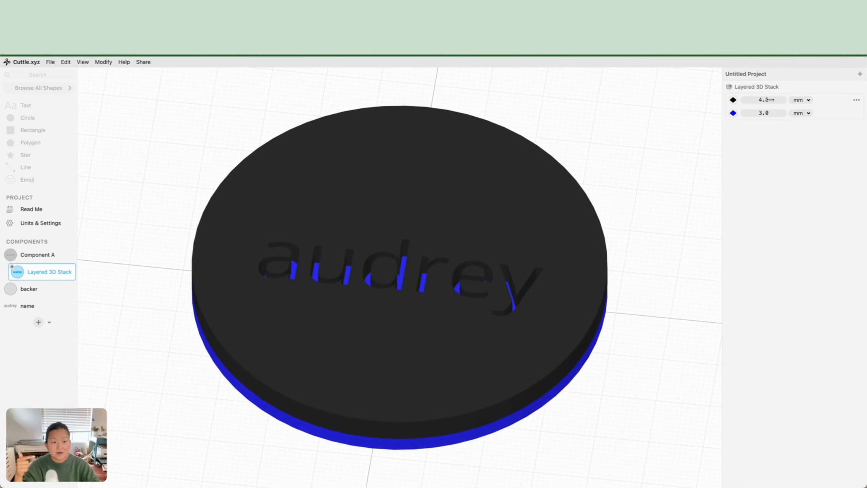
pyautogui.moveTo(769, 100); pyautogui.dragTo(628, 308)
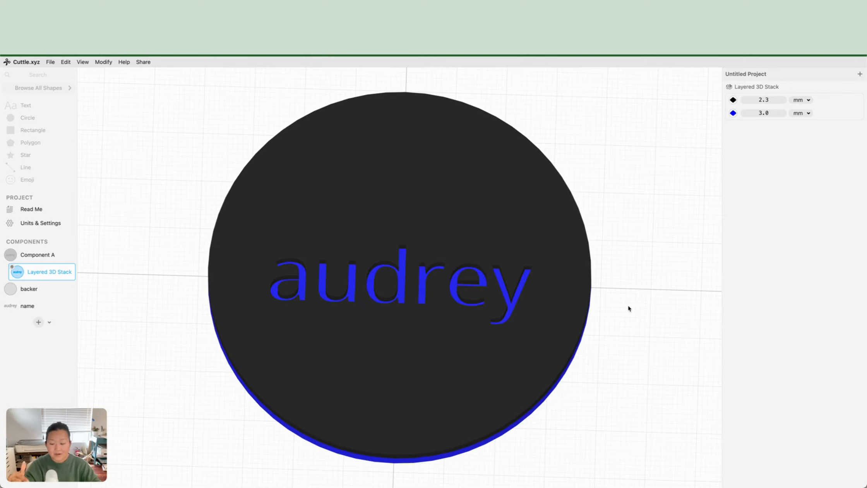